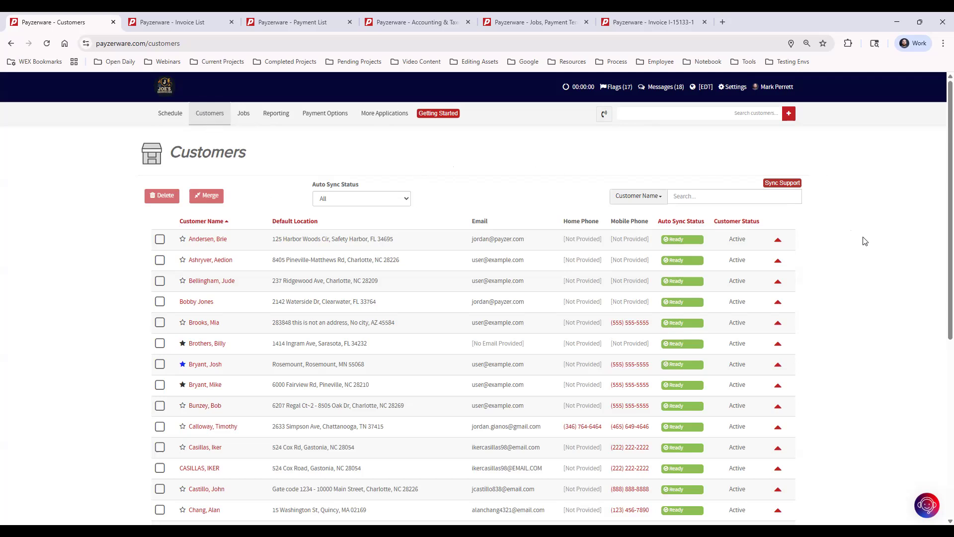
Review the customer list, the first customer's sync status timestamp and the options of the Auto Sync Status filter.
scroll(857, 319, down, 5)
scroll(857, 319, down, 1)
scroll(856, 320, up, 6)
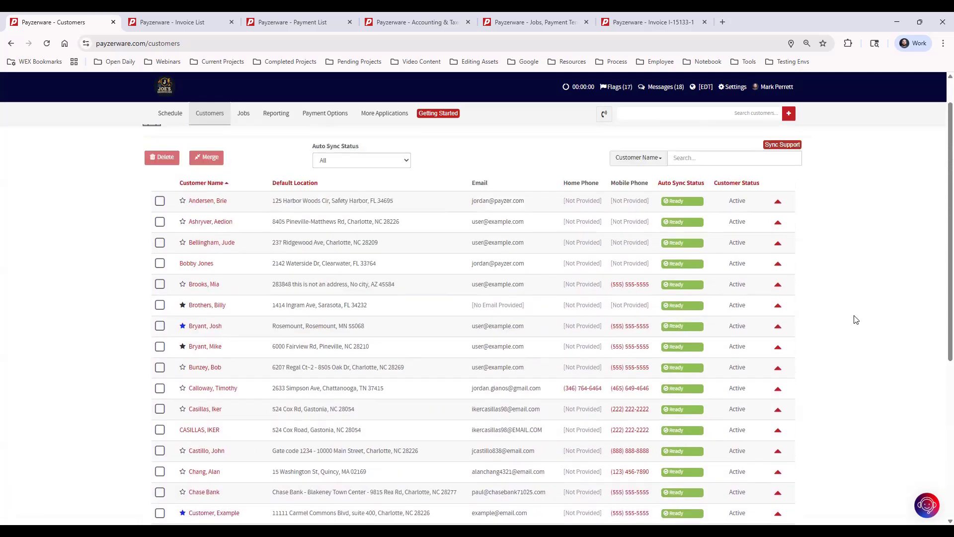
click(788, 115)
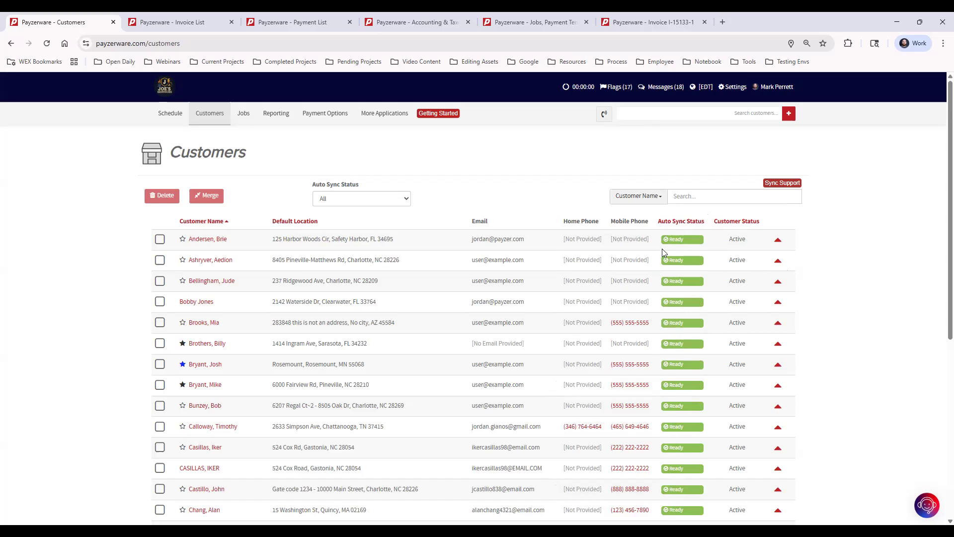
mouse_move(690, 241)
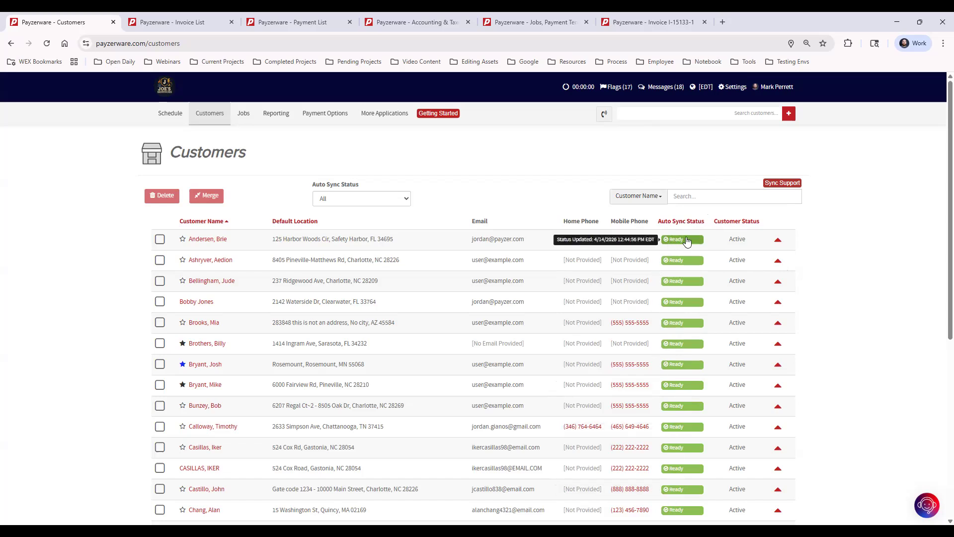
click(368, 199)
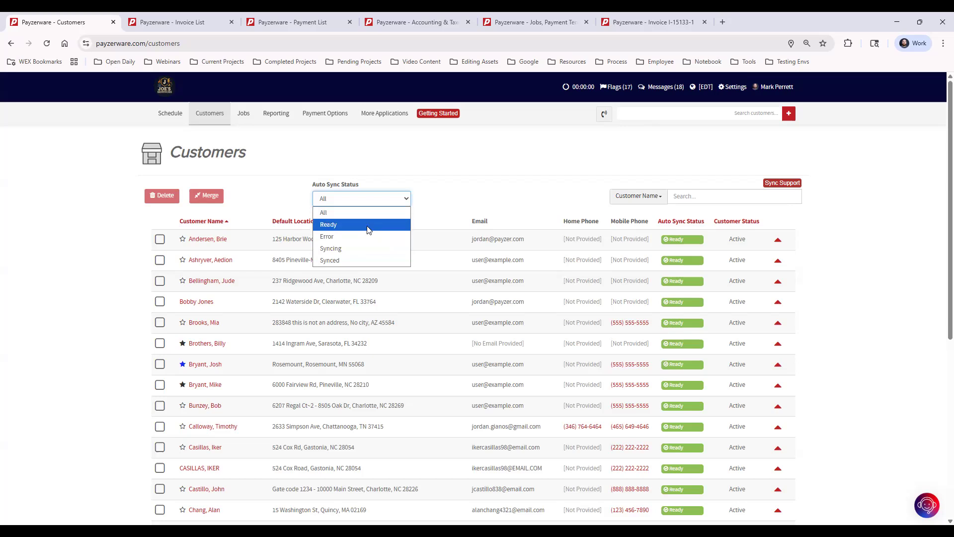
click(468, 190)
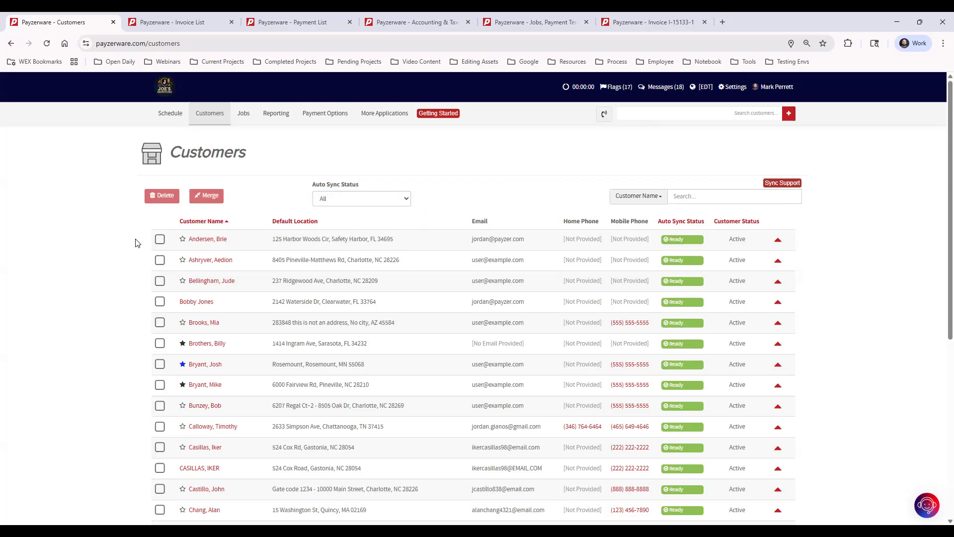
Start merging the customers in the third and fourth rows with the third-row one as master, and close without merging.
click(160, 240)
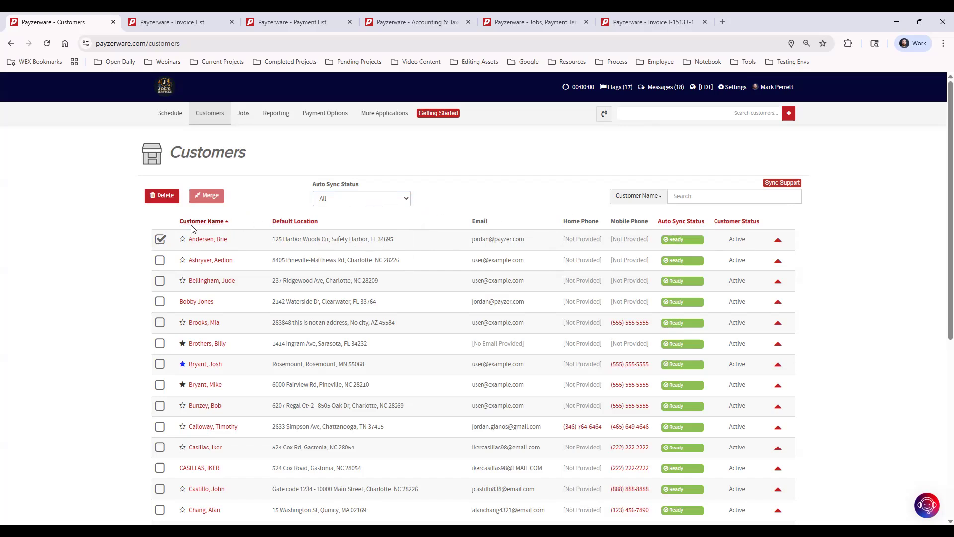
click(160, 239)
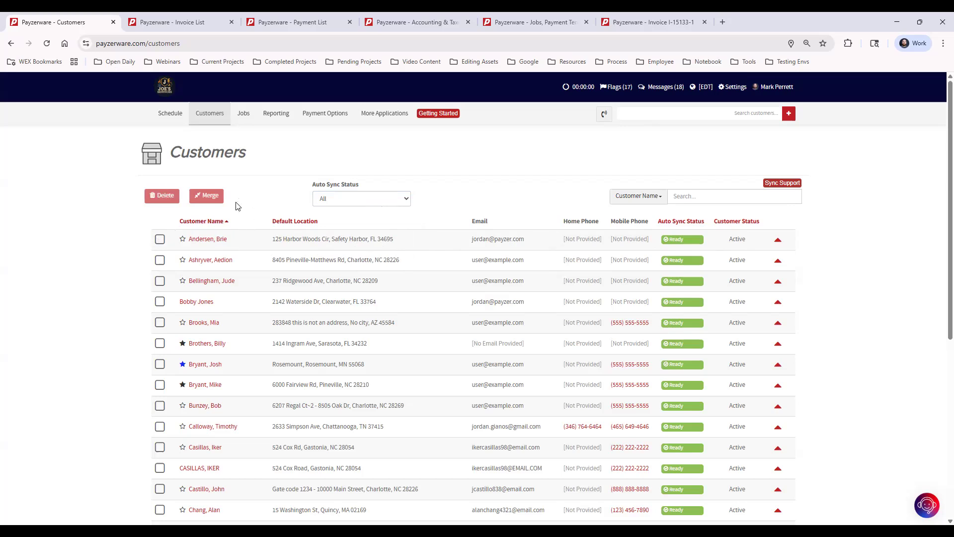
click(159, 281)
click(160, 302)
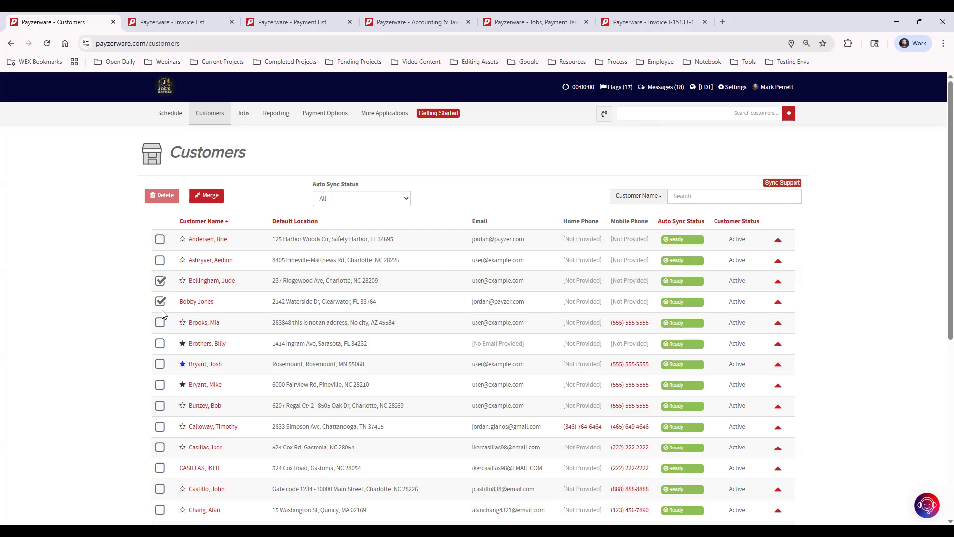
click(208, 196)
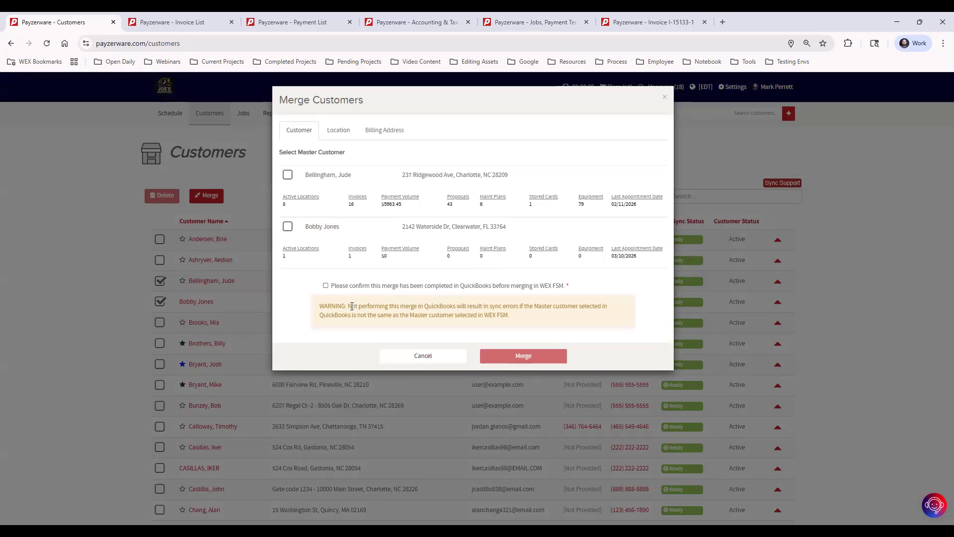
drag(349, 306, 536, 320)
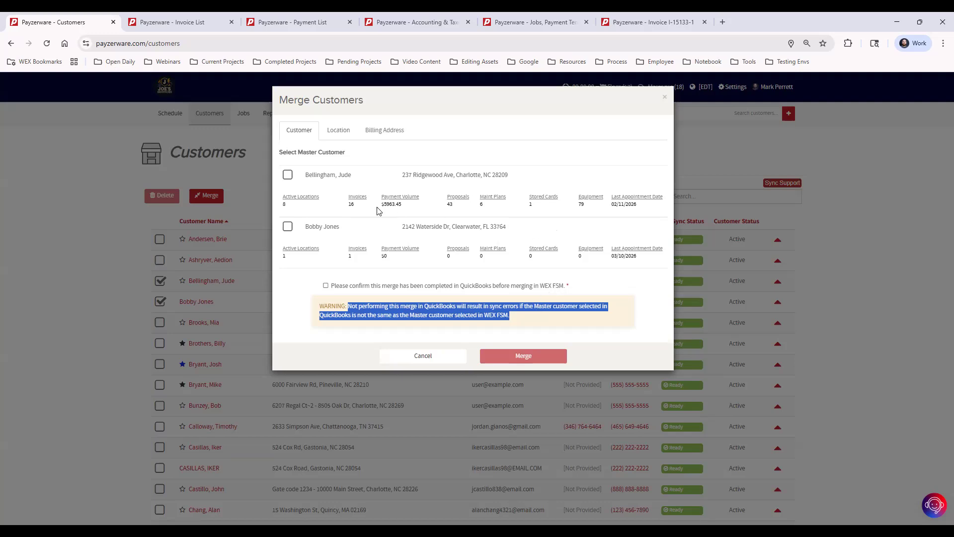
click(288, 176)
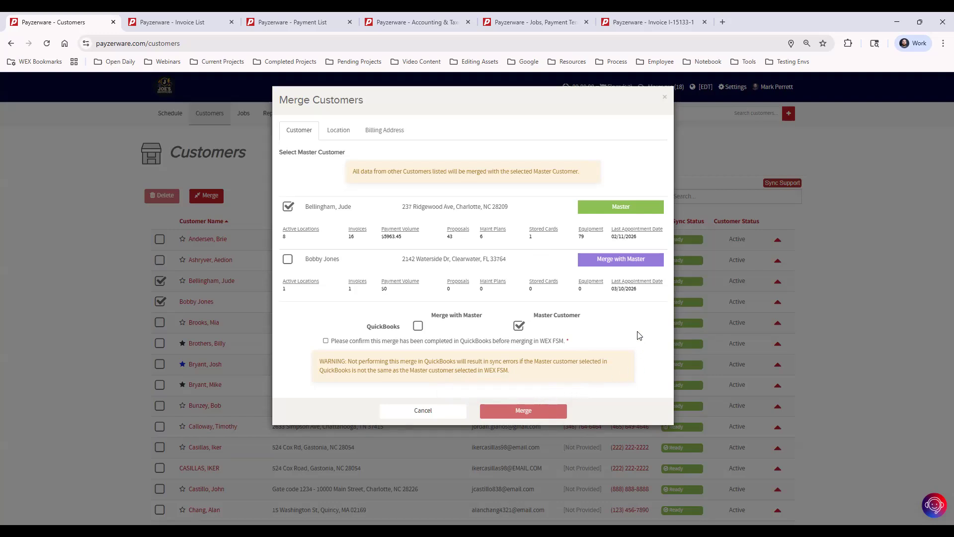
click(665, 97)
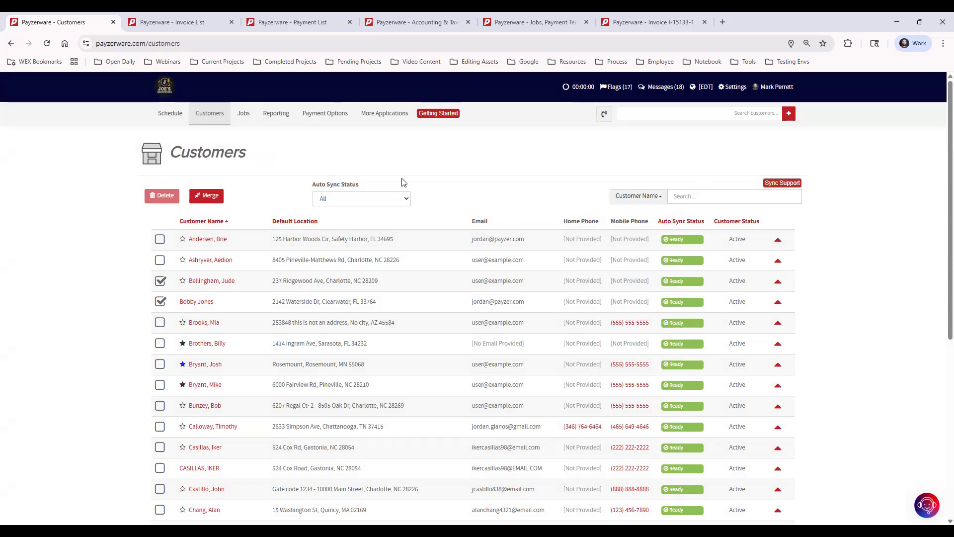
Open the jobs Invoice List and check which Auto Sync Status values it can be filtered by.
click(242, 116)
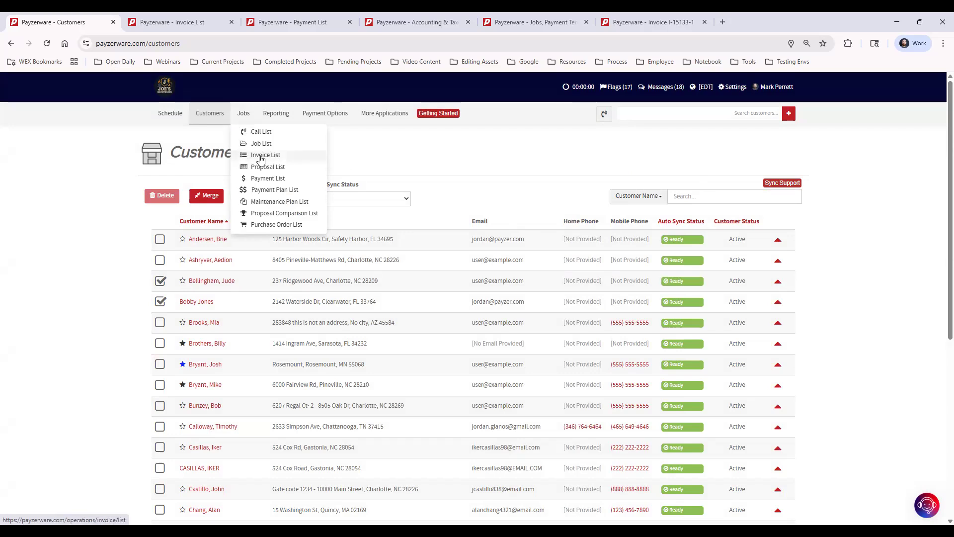
click(170, 22)
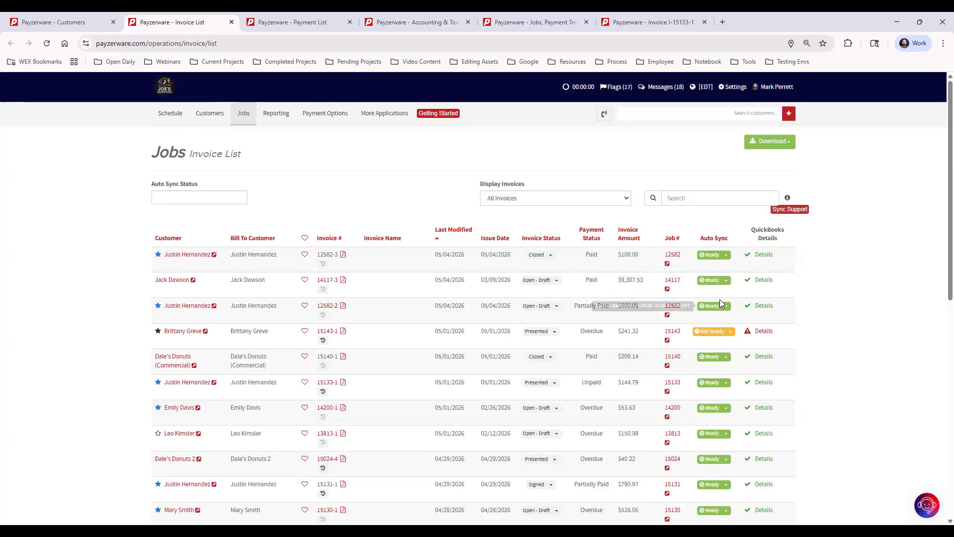
click(214, 197)
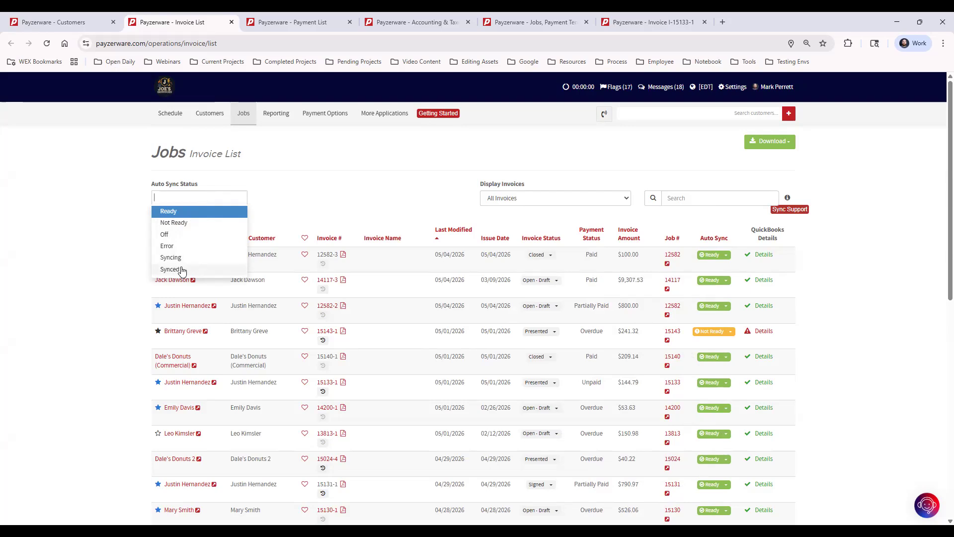
click(371, 194)
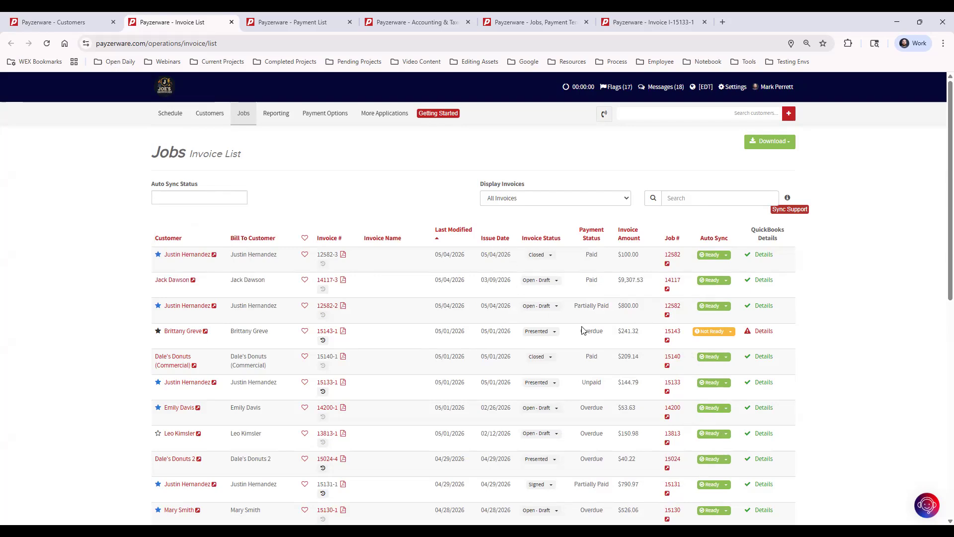
In the QuickBooks details of the Not Ready invoice, assign the account Income - Job to its line item and save.
mouse_move(714, 335)
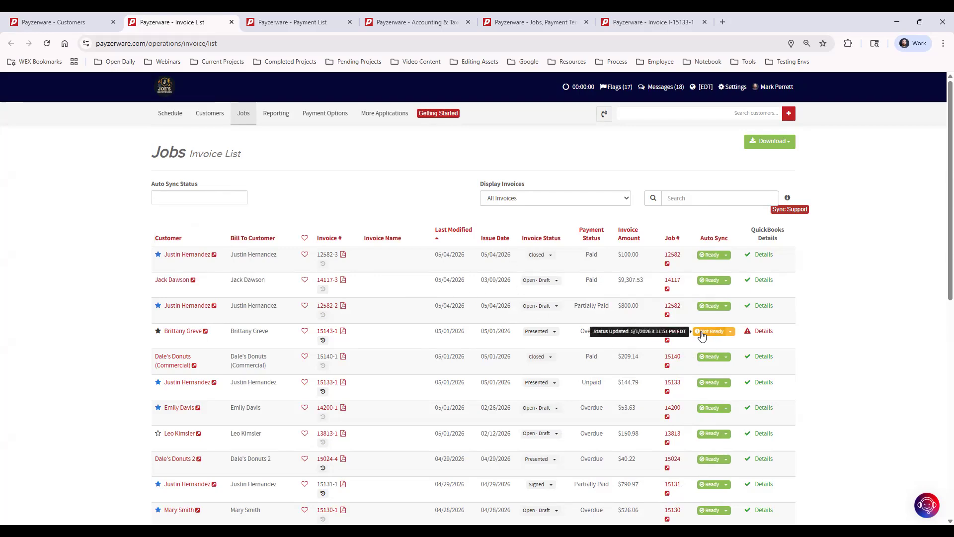
click(764, 332)
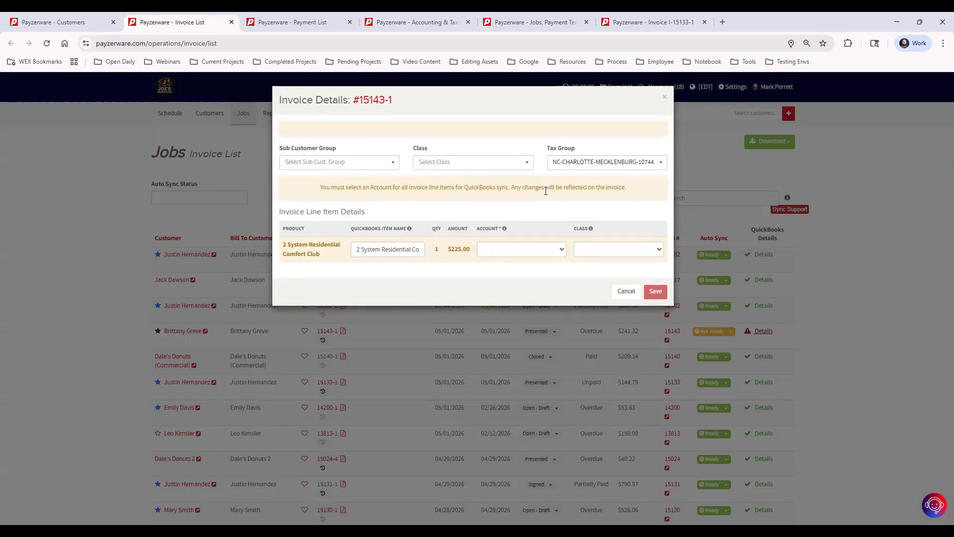
click(508, 253)
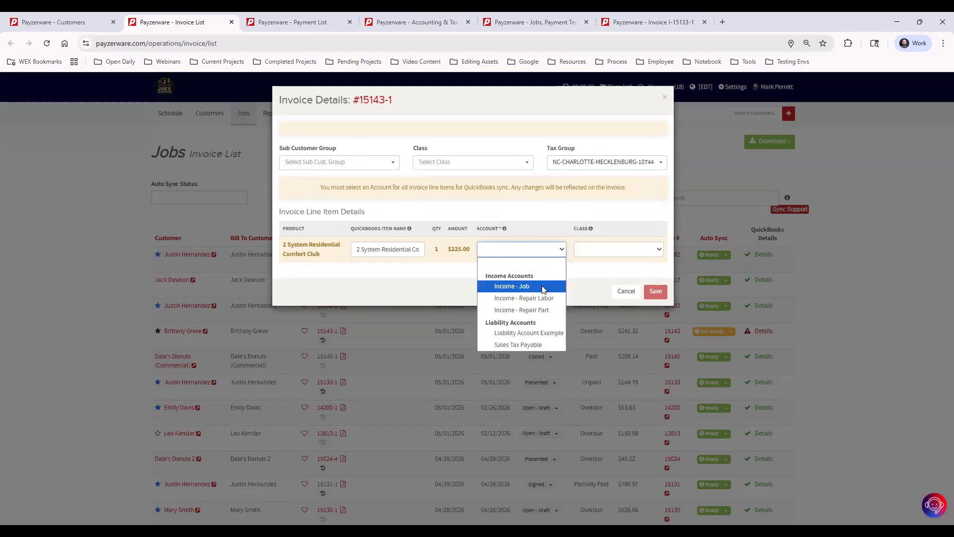
click(541, 287)
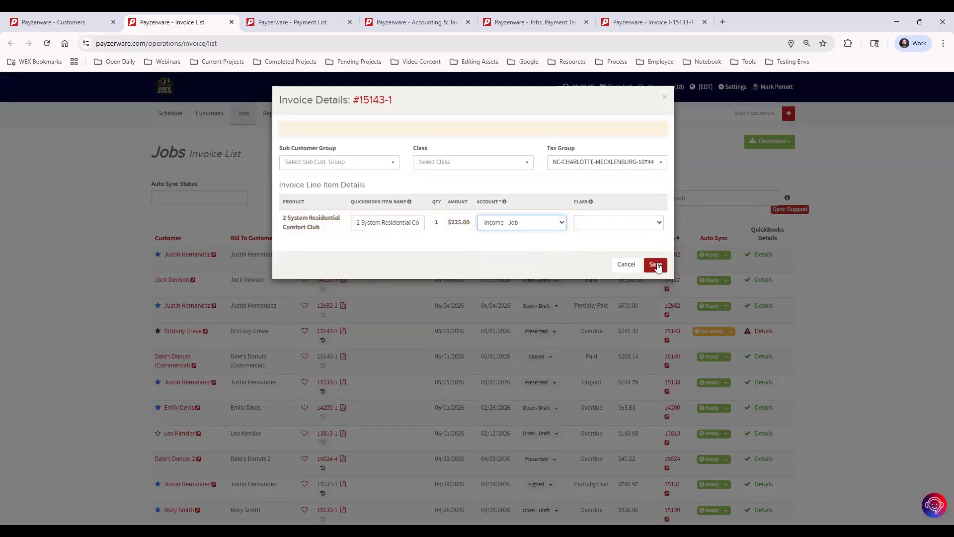
click(657, 264)
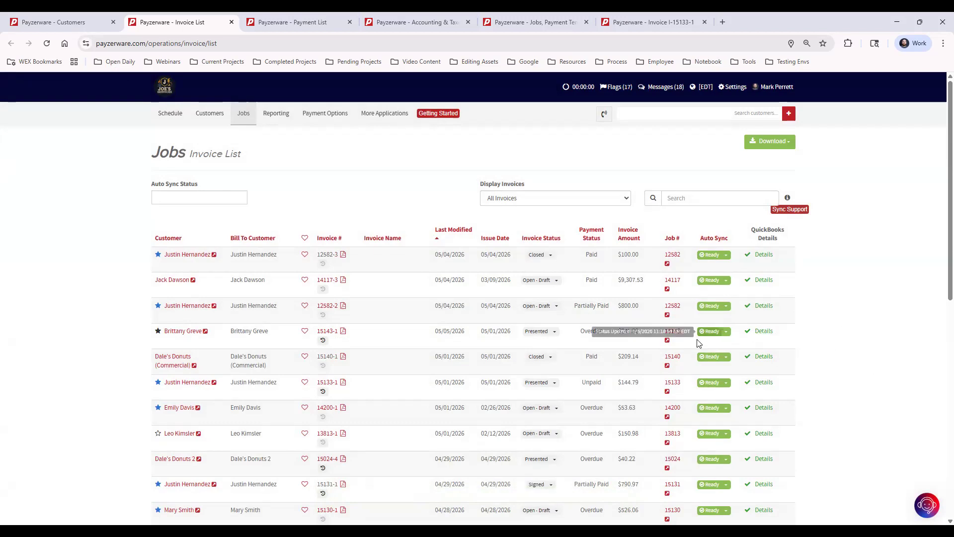
Look through the rest of the invoice list and open the jobs Payment List.
scroll(860, 343, down, 6)
scroll(860, 344, down, 5)
scroll(858, 343, up, 10)
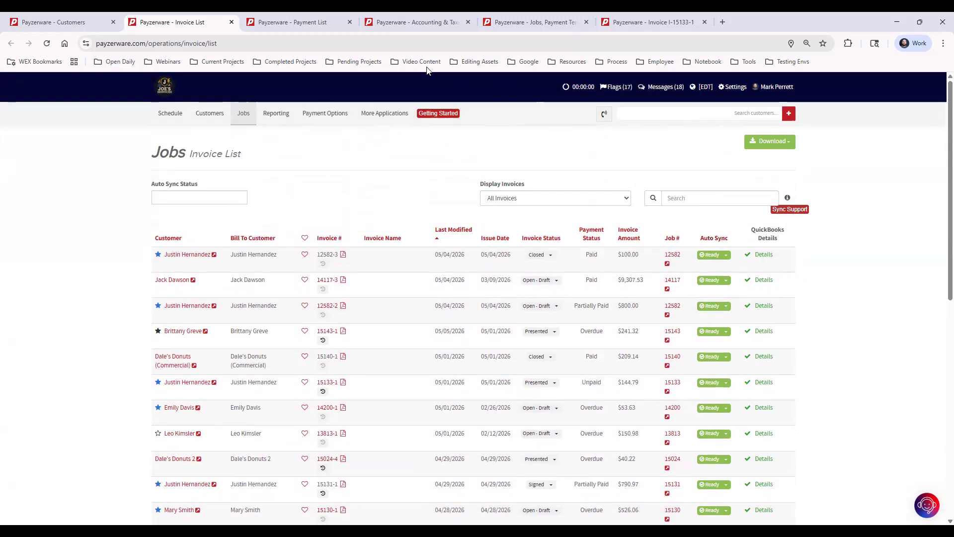
click(243, 114)
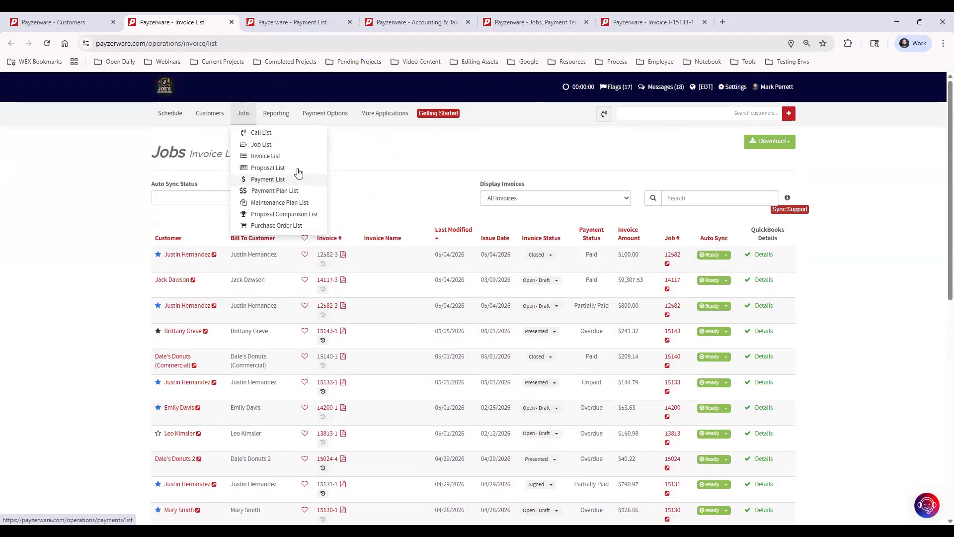
click(310, 20)
mouse_move(737, 87)
mouse_move(711, 197)
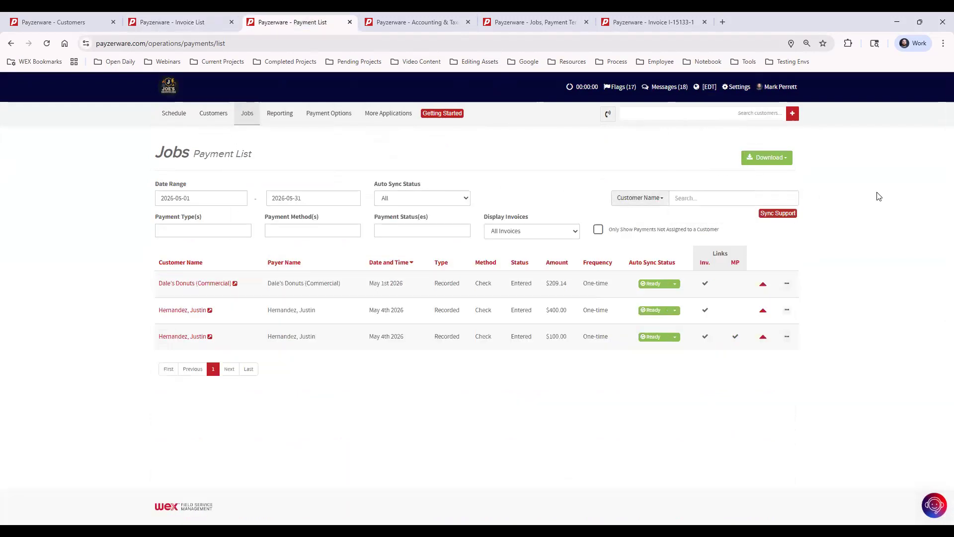
Set the start of the payment list's date range to 2025-12-01.
click(219, 198)
click(164, 216)
click(164, 215)
click(164, 215)
click(164, 215)
click(164, 215)
click(181, 242)
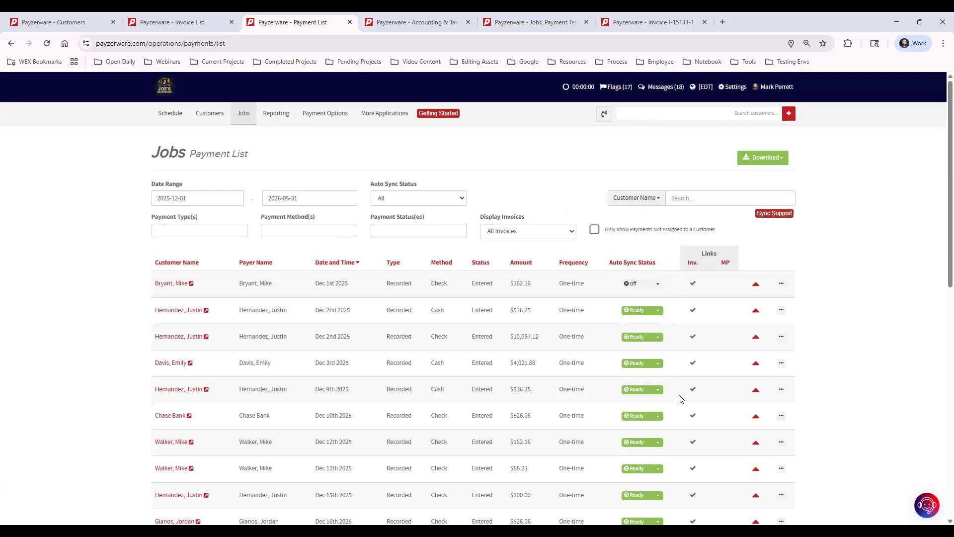
Expand the Dec 1st 2025 payment to view its linked invoice and maintenance plan, and check the actions available for it.
click(755, 287)
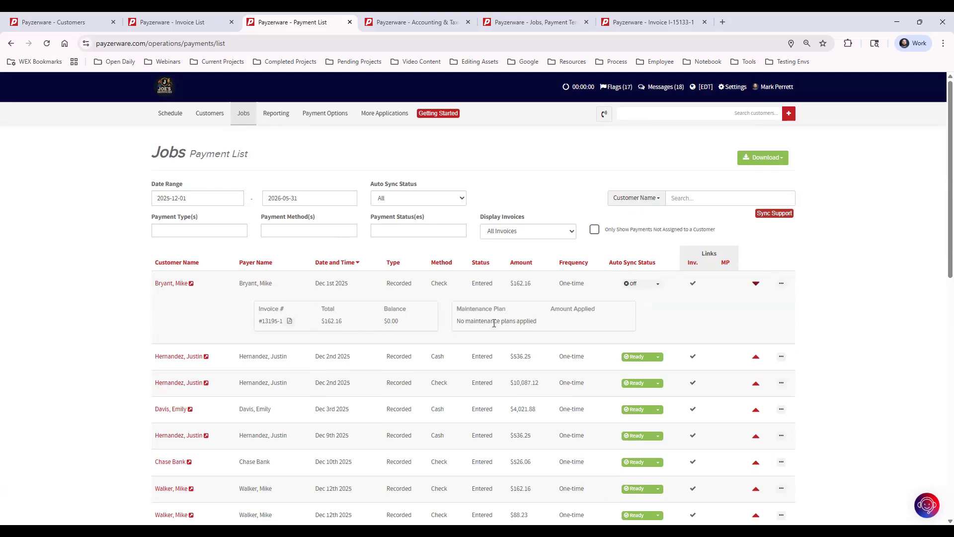
click(782, 286)
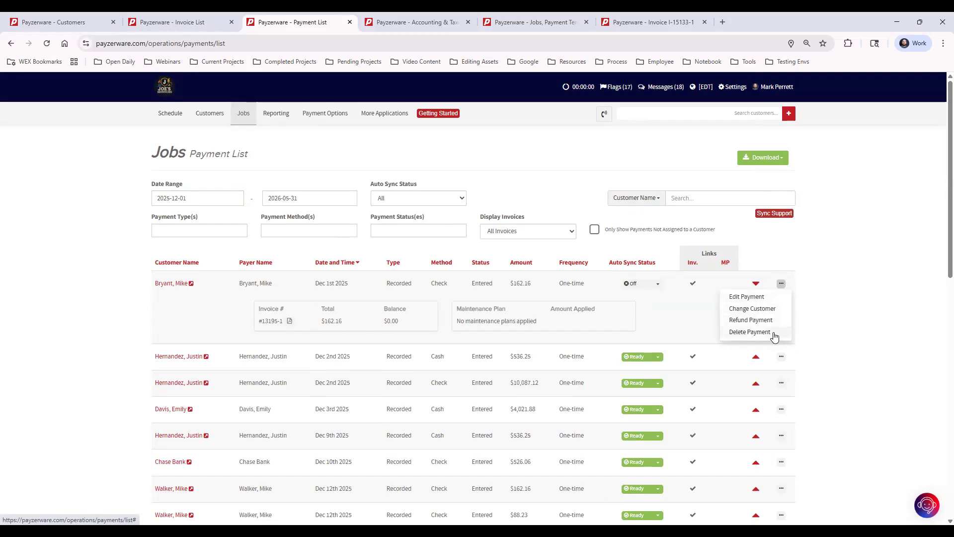
click(853, 283)
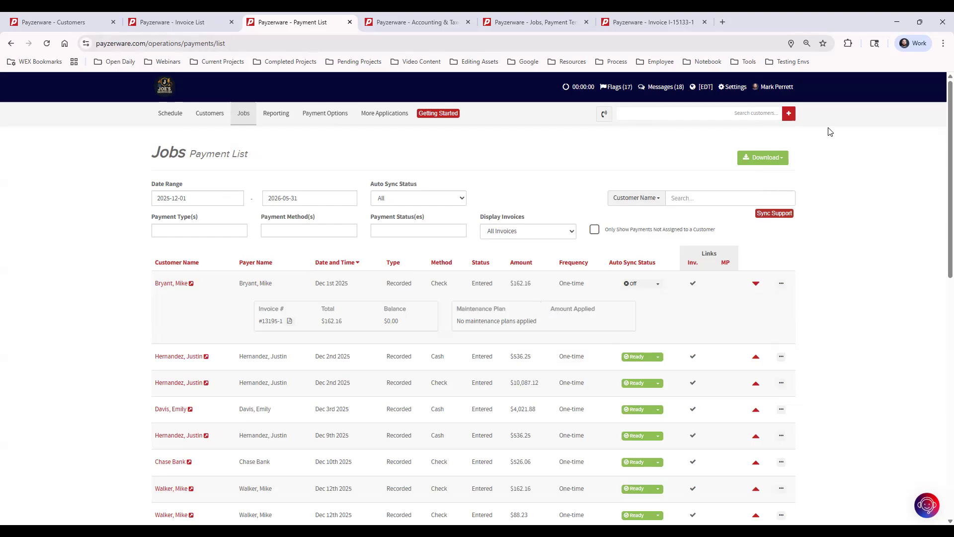
Open the Accounting & Taxes settings and examine the sync status of the classes, accounts, inventory part accounts and tax accounts.
click(737, 89)
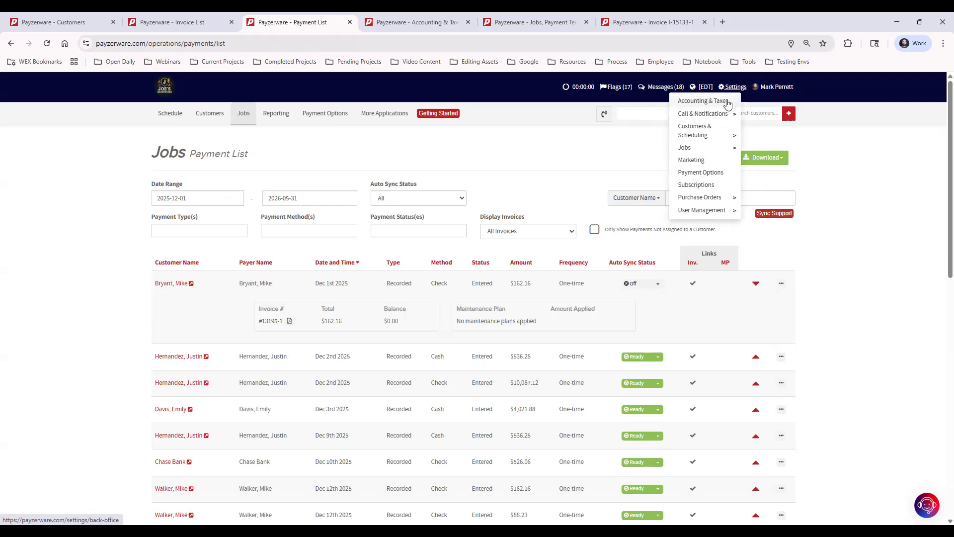
click(413, 23)
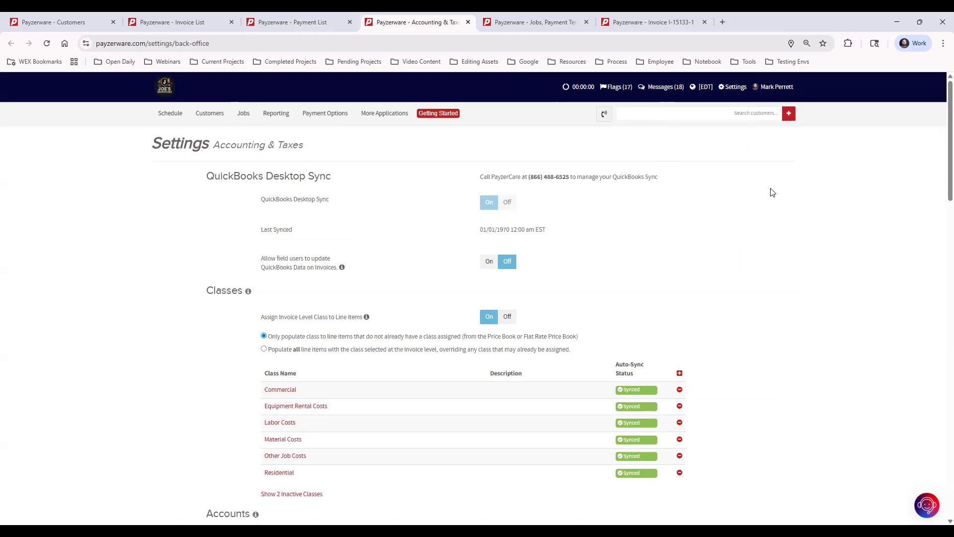
scroll(691, 276, down, 2)
scroll(695, 277, down, 4)
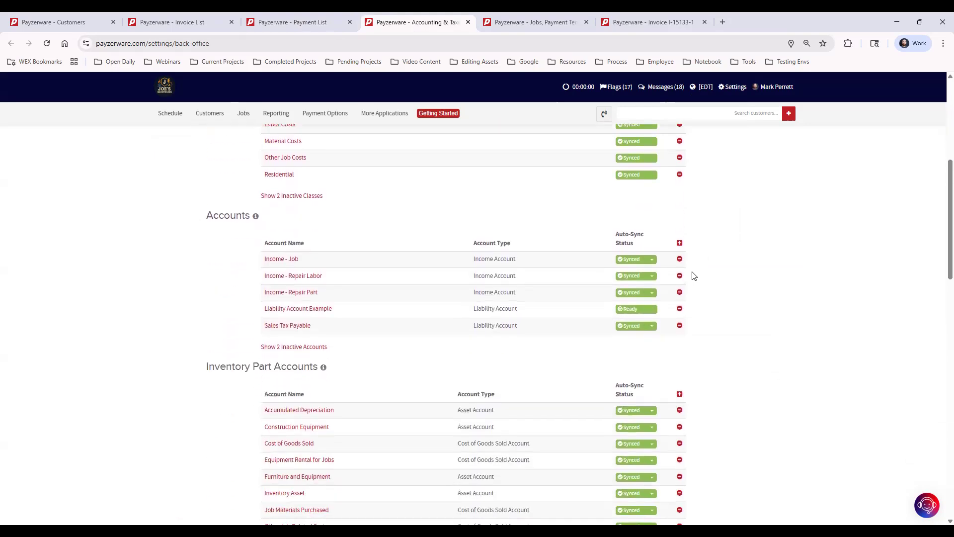
scroll(719, 278, down, 3)
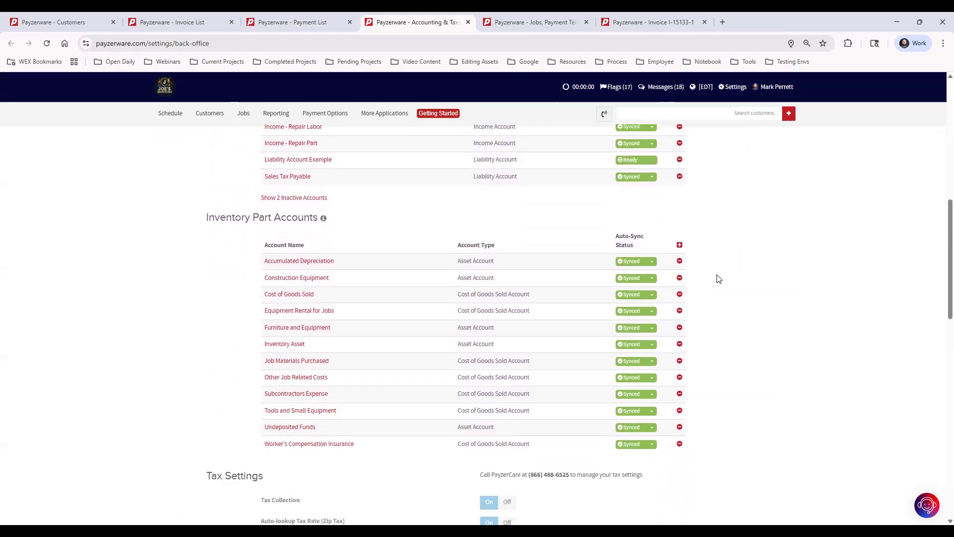
scroll(719, 278, down, 5)
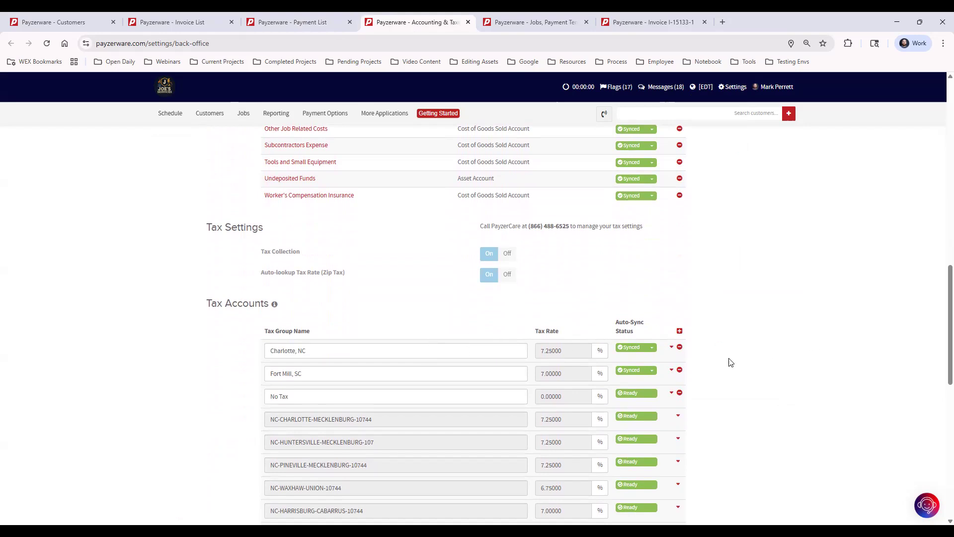
scroll(731, 361, up, 8)
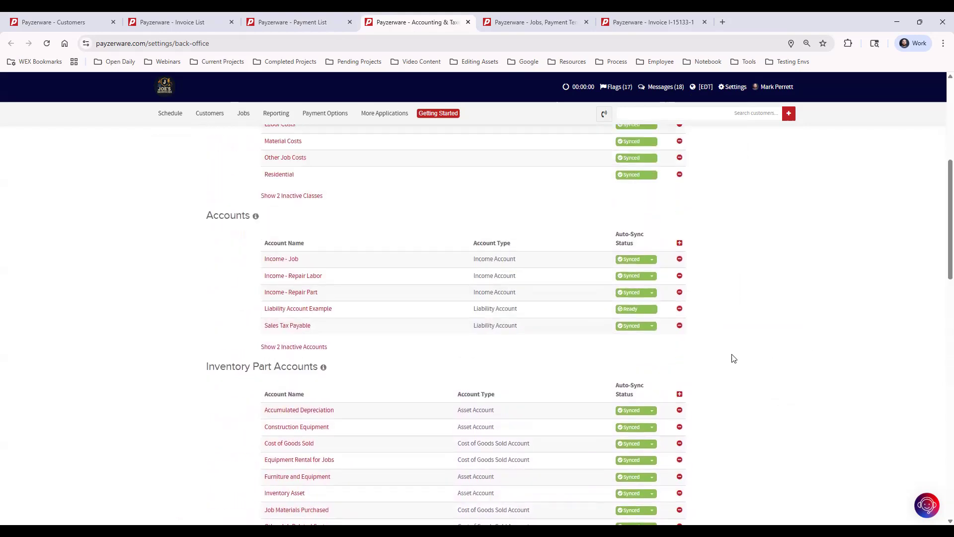
scroll(734, 358, up, 3)
scroll(734, 358, down, 3)
scroll(776, 340, up, 5)
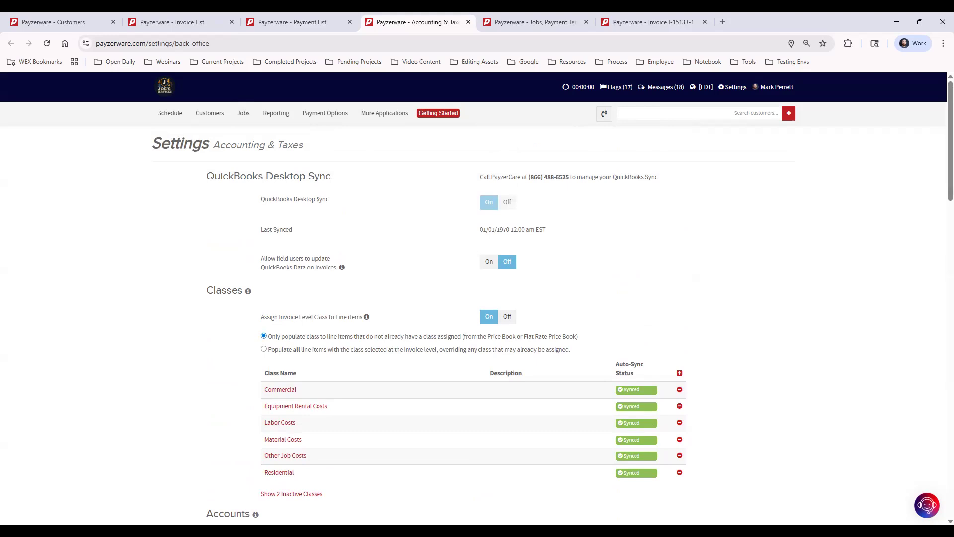
Open the jobs Payment Terms settings and examine the auto-sync status of each payment term.
click(733, 89)
mouse_move(712, 150)
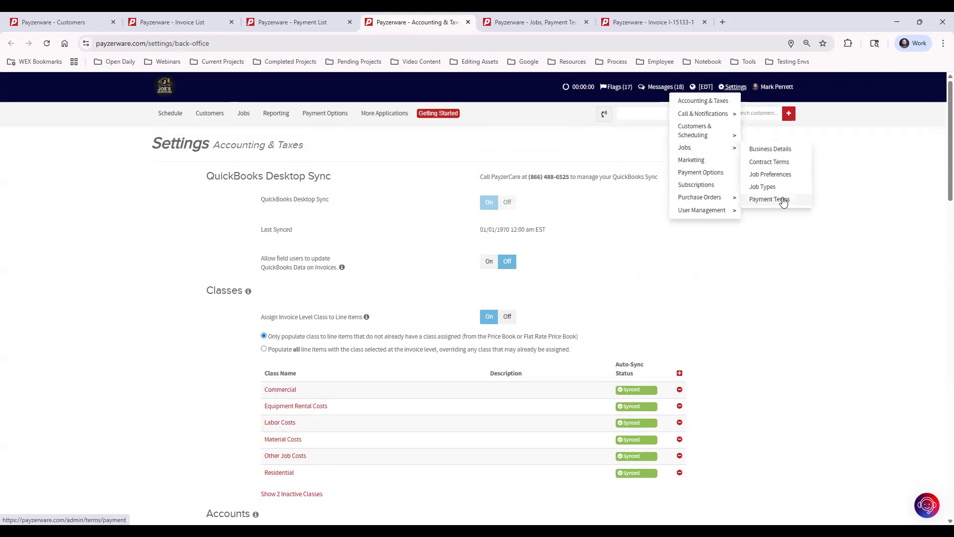
click(547, 22)
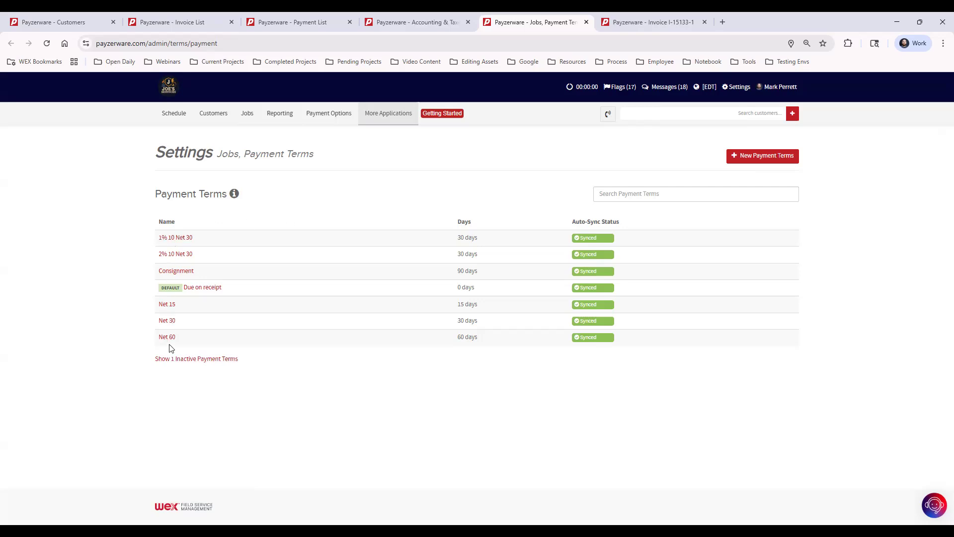
mouse_move(239, 197)
On the open unpaid invoice, start adding an item, search the QuickBooks item list for "coil" and select Coil Replacement_ALL-PARTS.
click(652, 22)
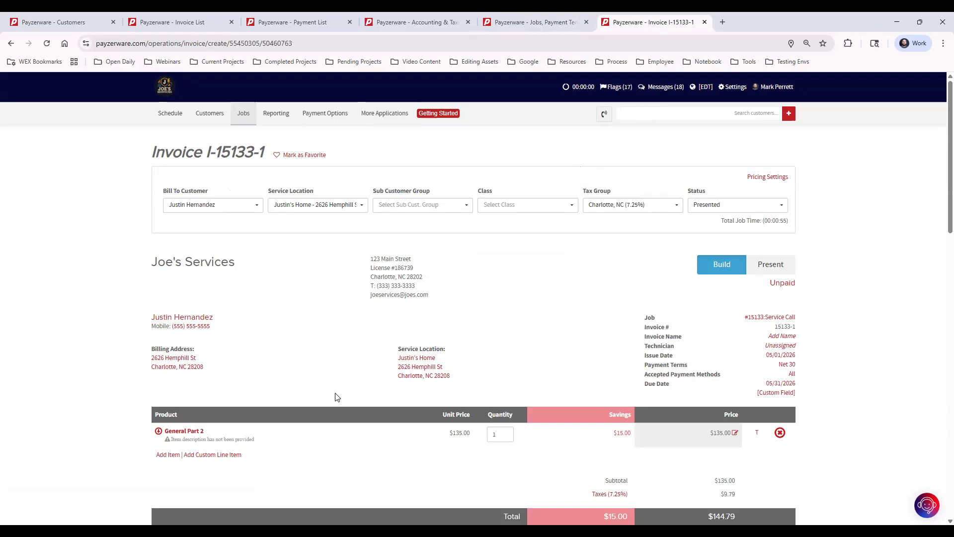
scroll(334, 400, down, 1)
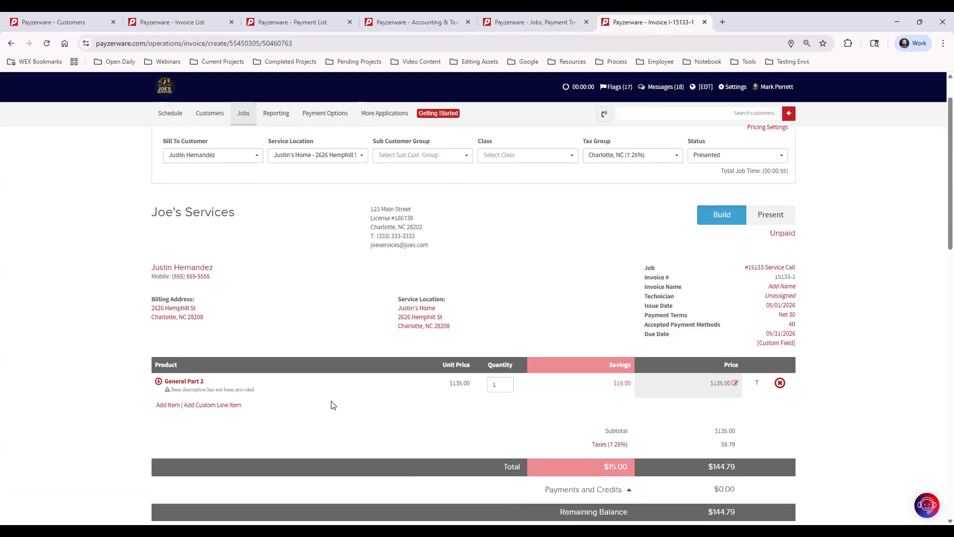
click(164, 405)
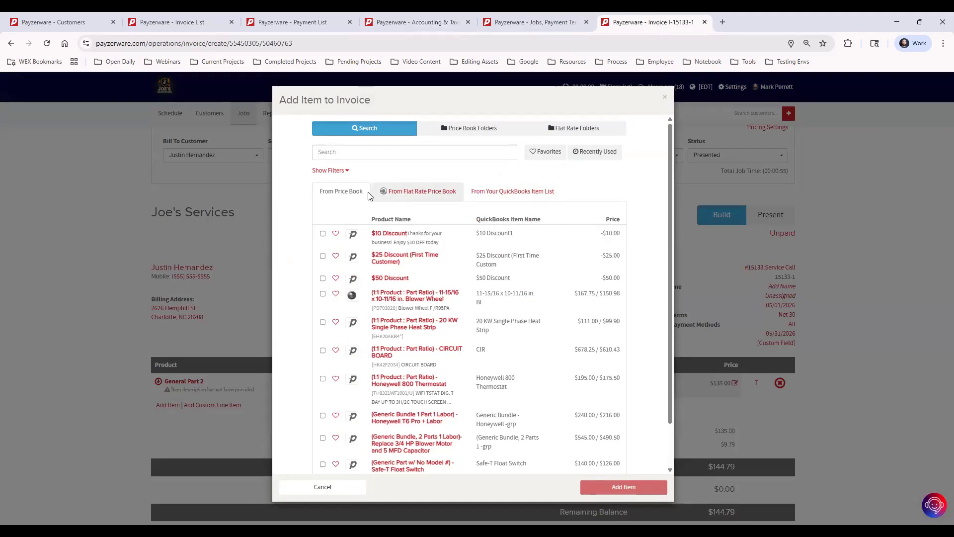
click(509, 193)
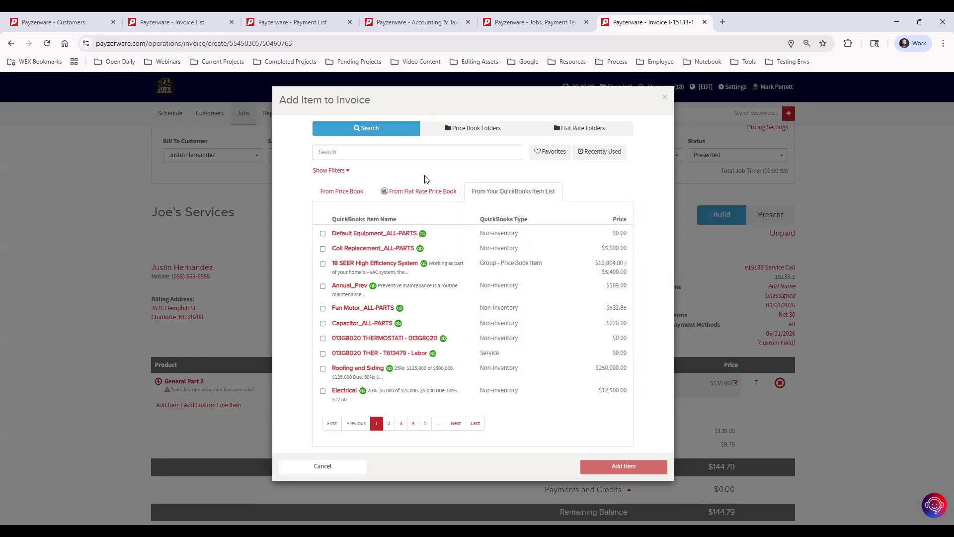
click(431, 153)
text(coil)
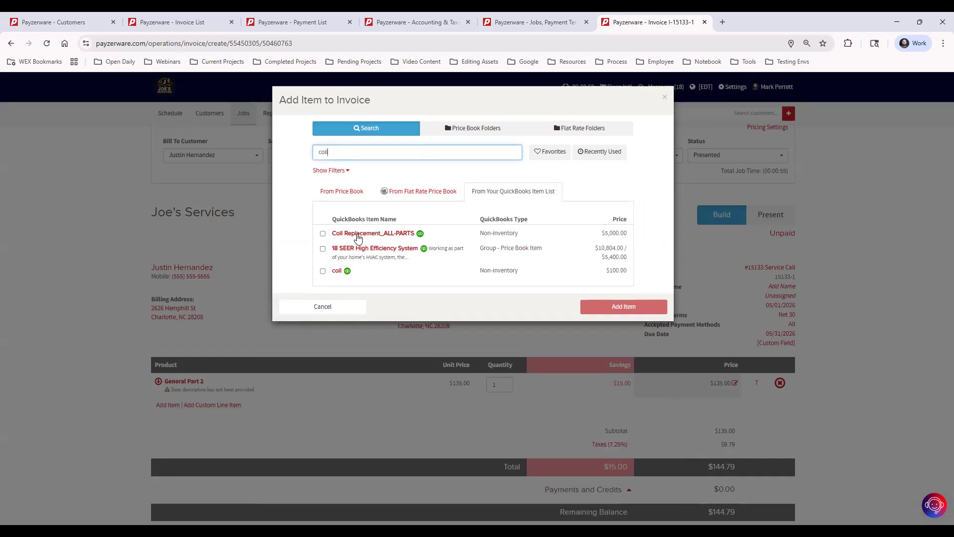
click(322, 233)
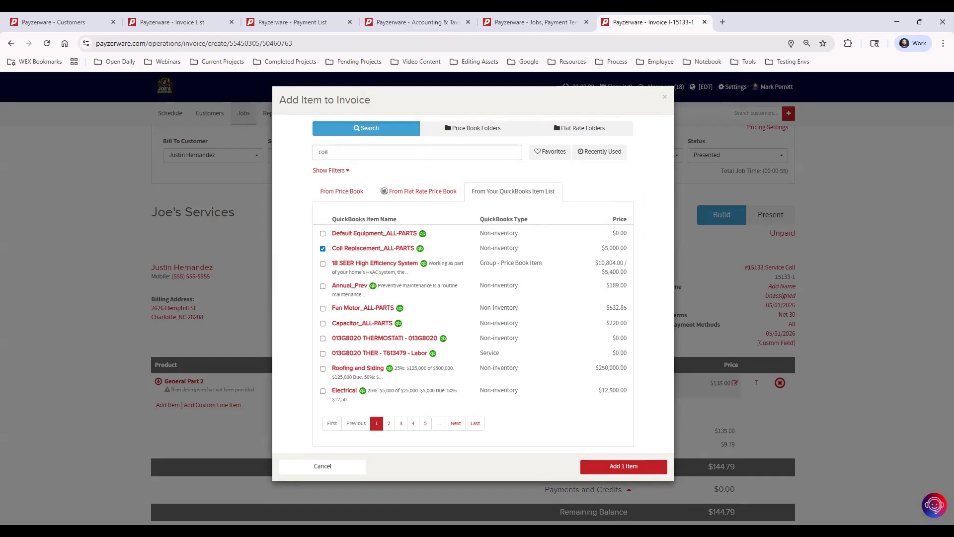
Return to the Payment Terms page, search the support widget's help articles for "quickbooks", and clear the search.
click(512, 24)
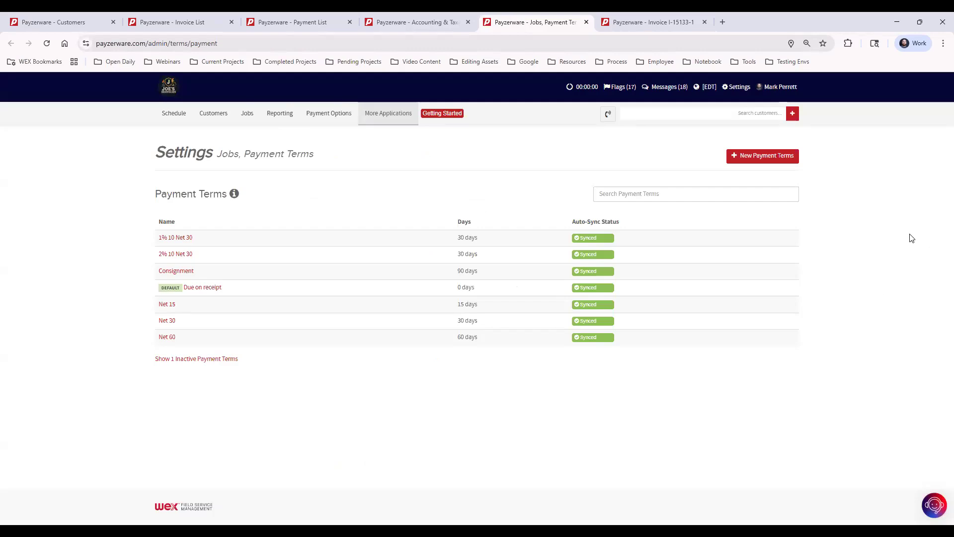
click(934, 504)
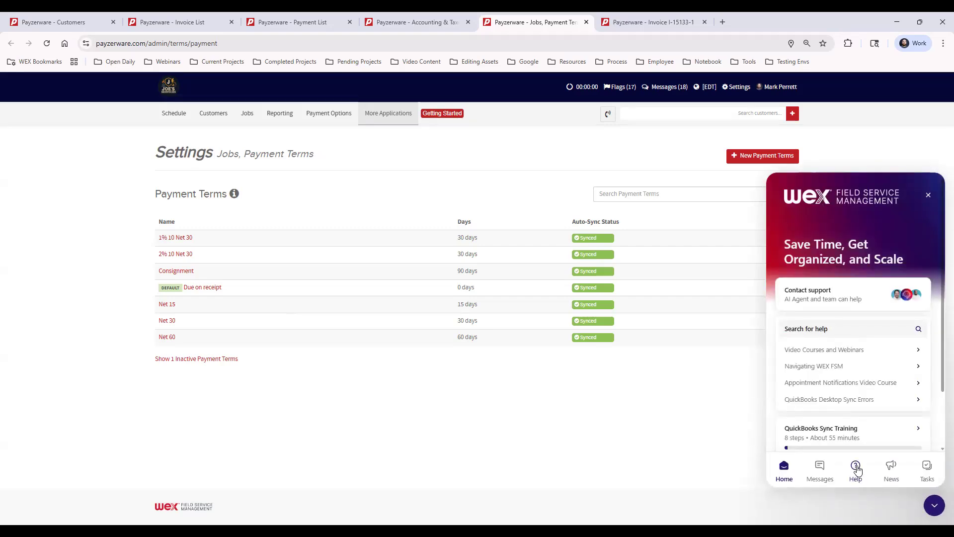
click(856, 470)
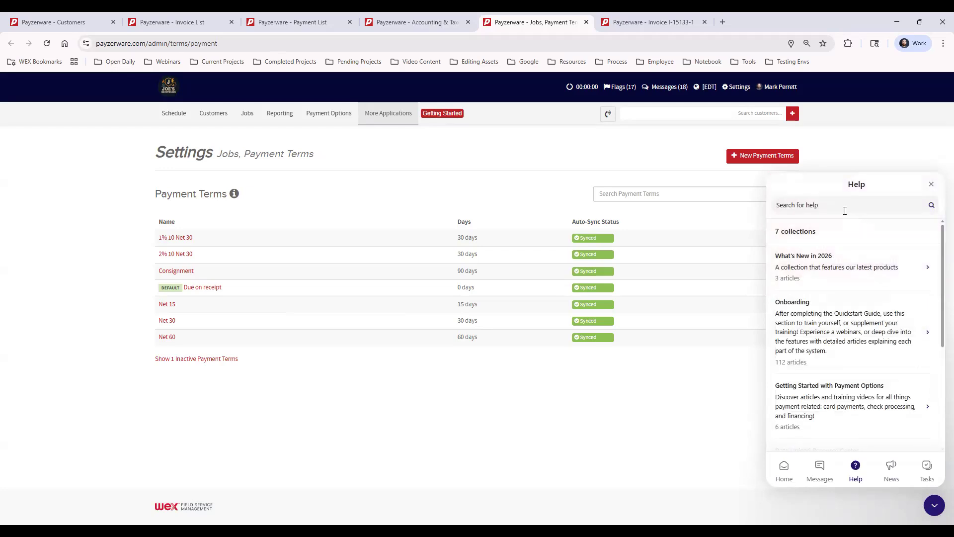
click(833, 202)
text(qi)
text(uickbooks)
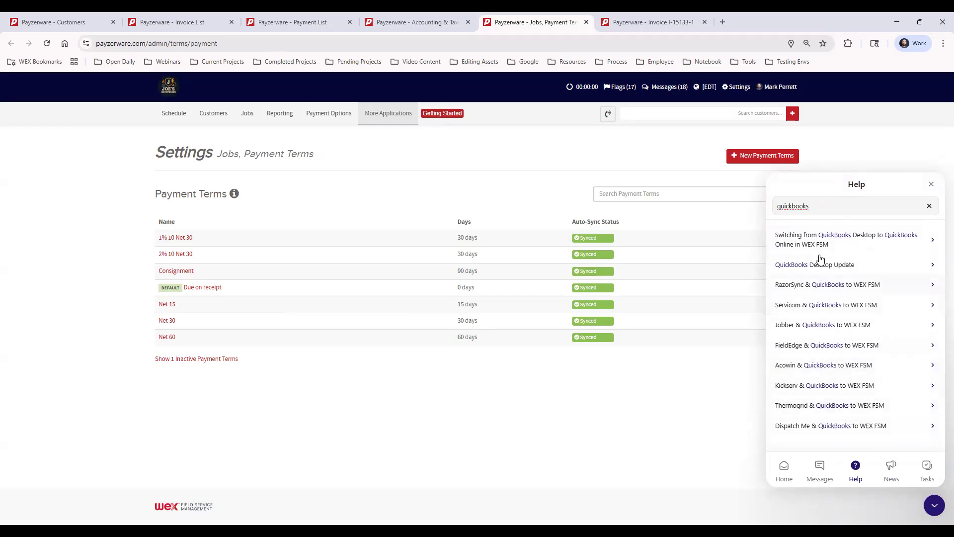
drag(822, 206, 779, 200)
key(BackSpace)
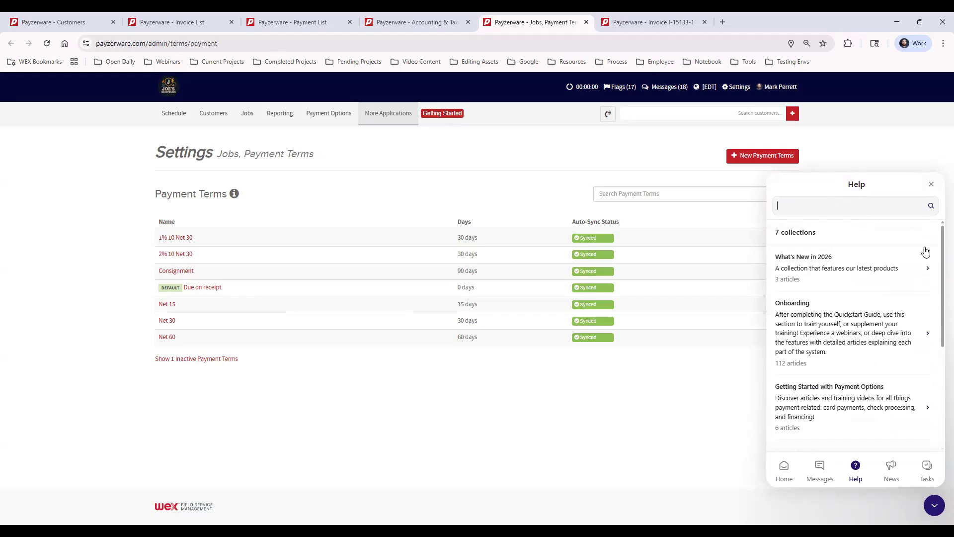
View the QuickBooks Sync Training checklist among the support widget's tasks and return to the task list.
click(926, 468)
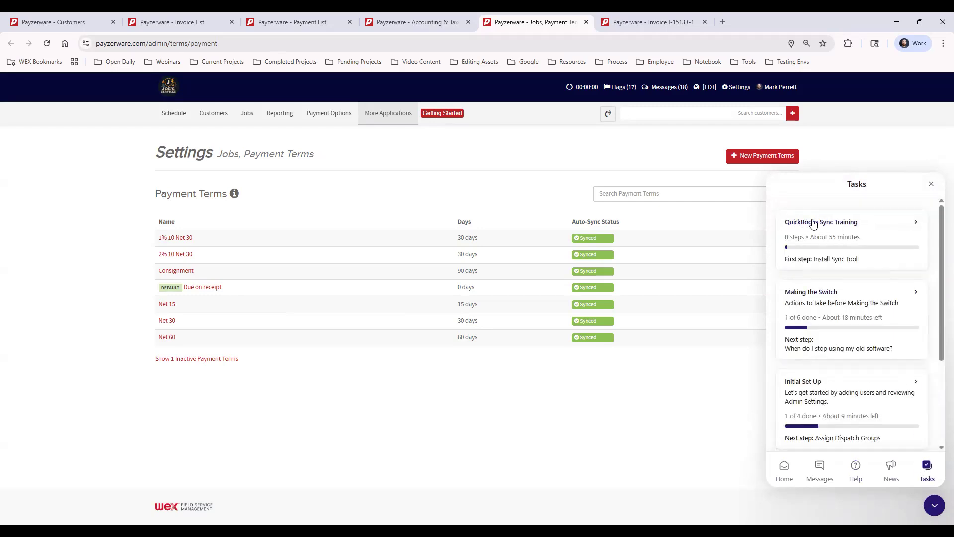
click(847, 223)
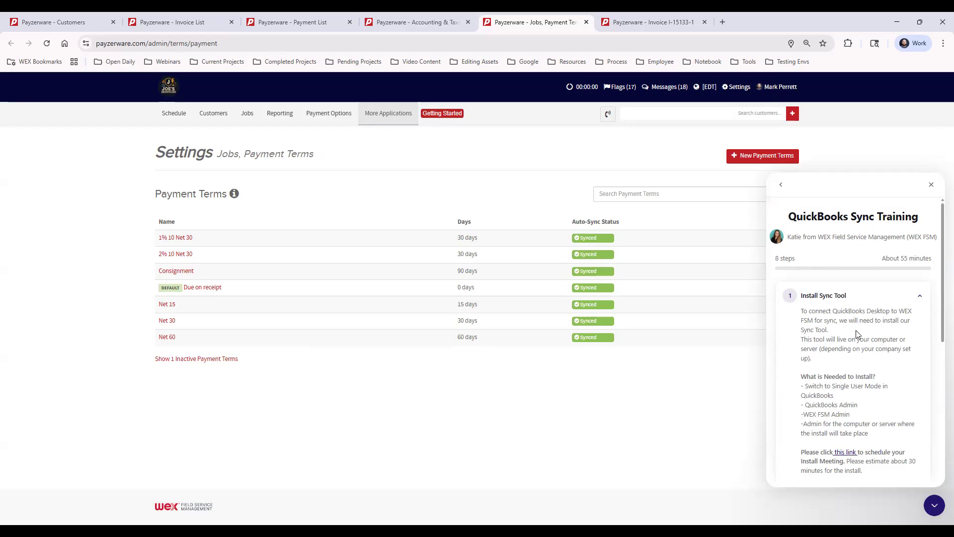
click(780, 186)
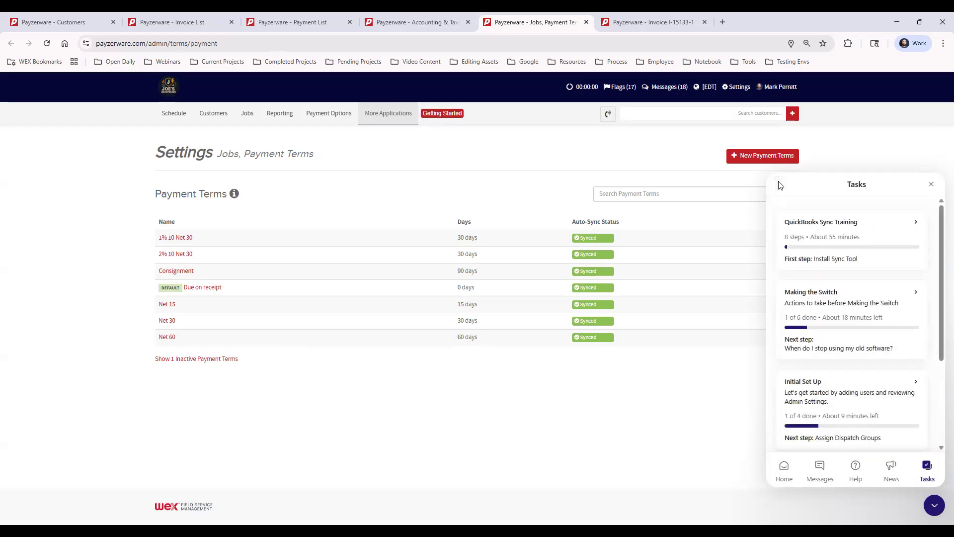
Open the Video Courses and Webinars article, locate QuickBooks Sync Training under the 2026 past webinars, and close the support widget.
click(784, 470)
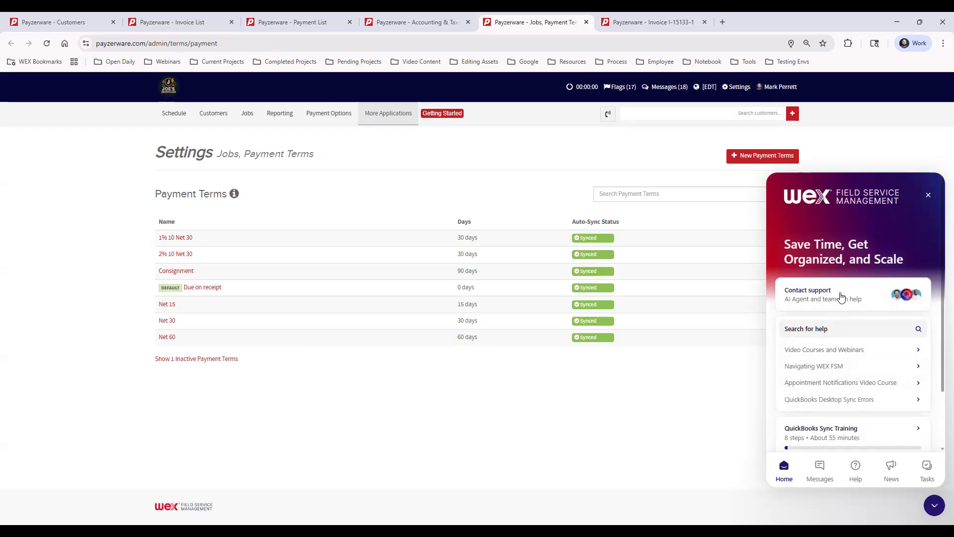
click(856, 351)
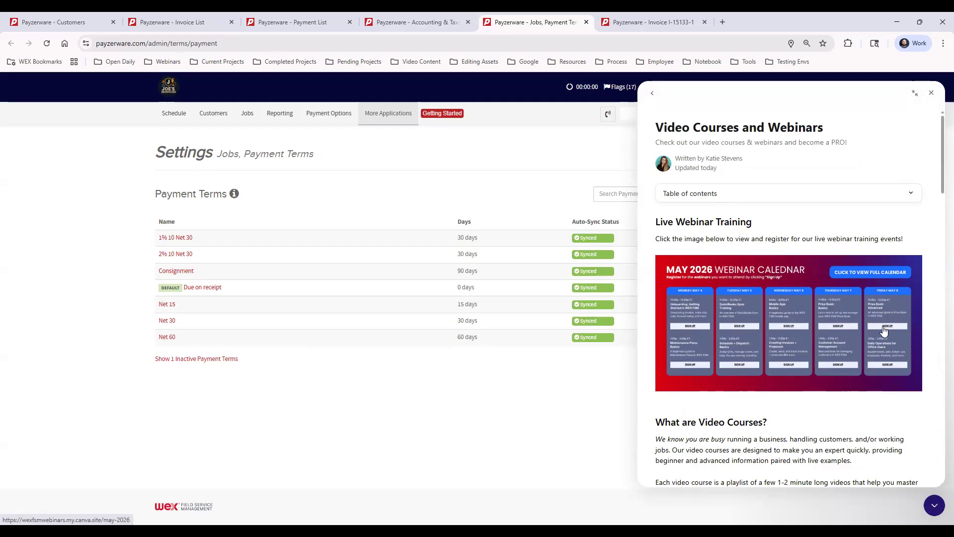
scroll(864, 353, down, 3)
scroll(863, 353, down, 20)
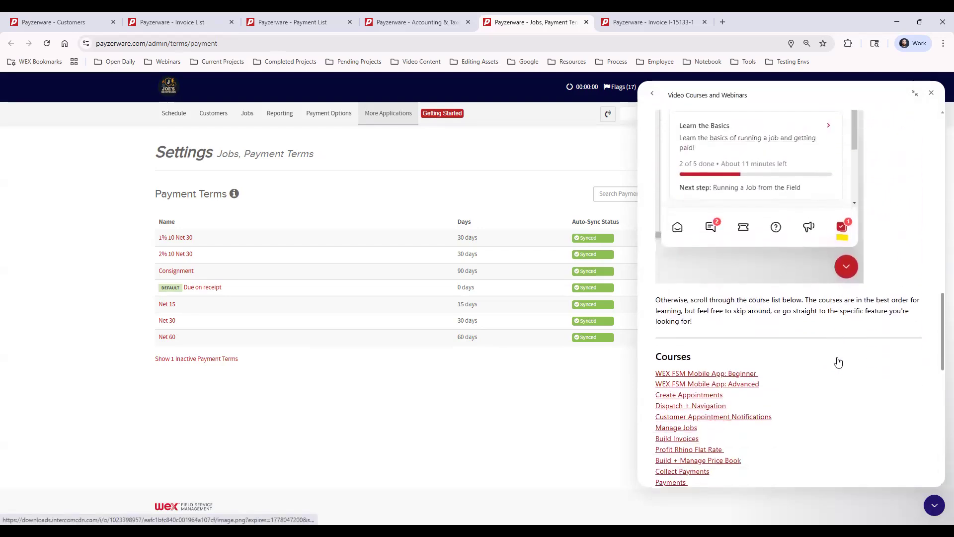
scroll(838, 362, down, 1)
scroll(838, 362, down, 10)
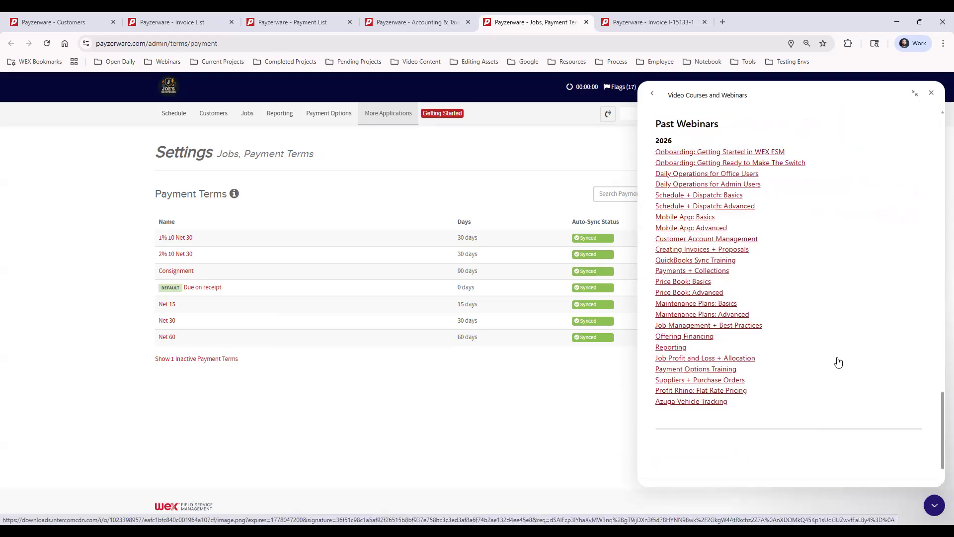
drag(736, 261, 654, 260)
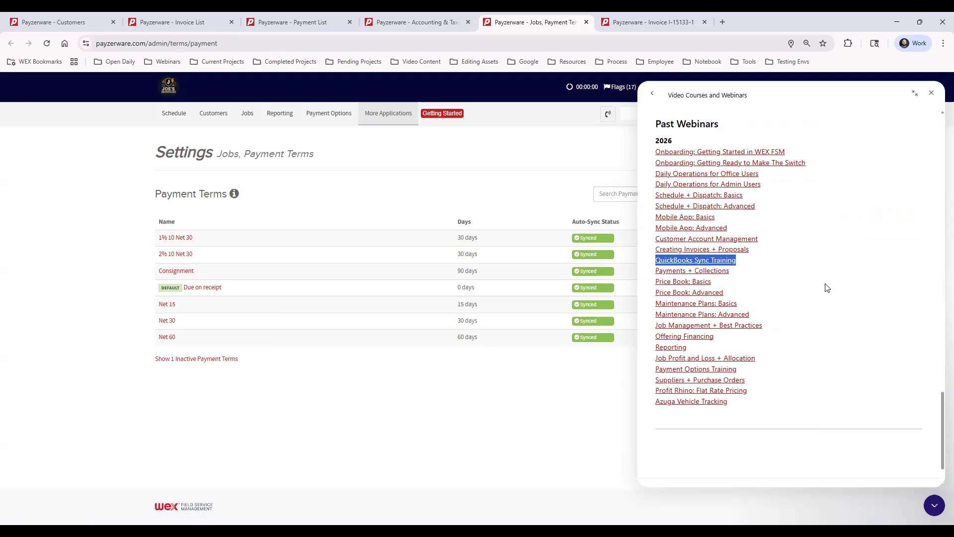
click(784, 224)
click(652, 94)
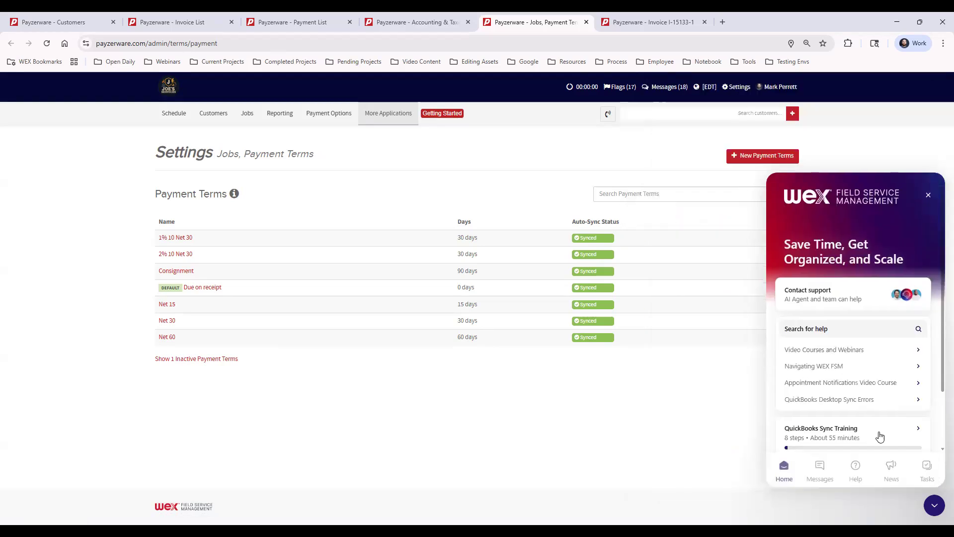
click(935, 505)
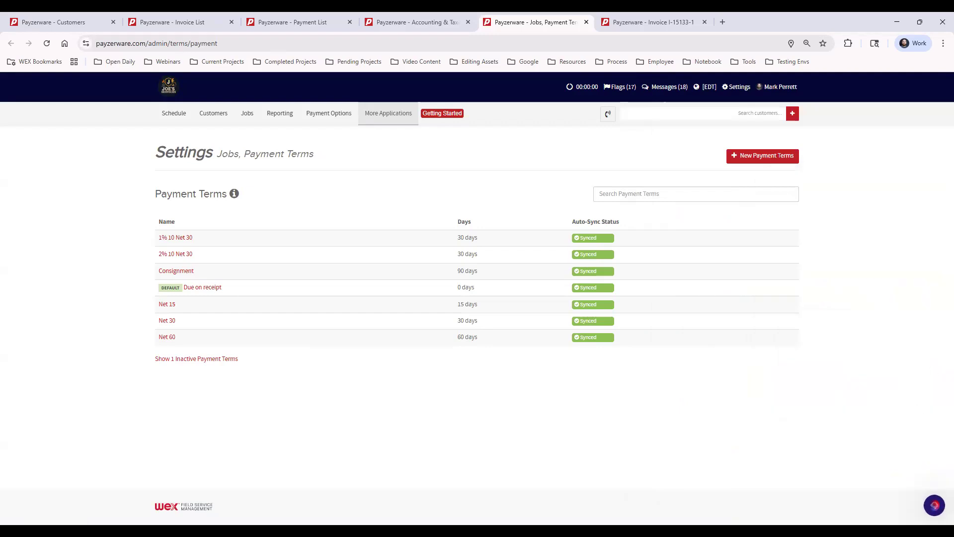